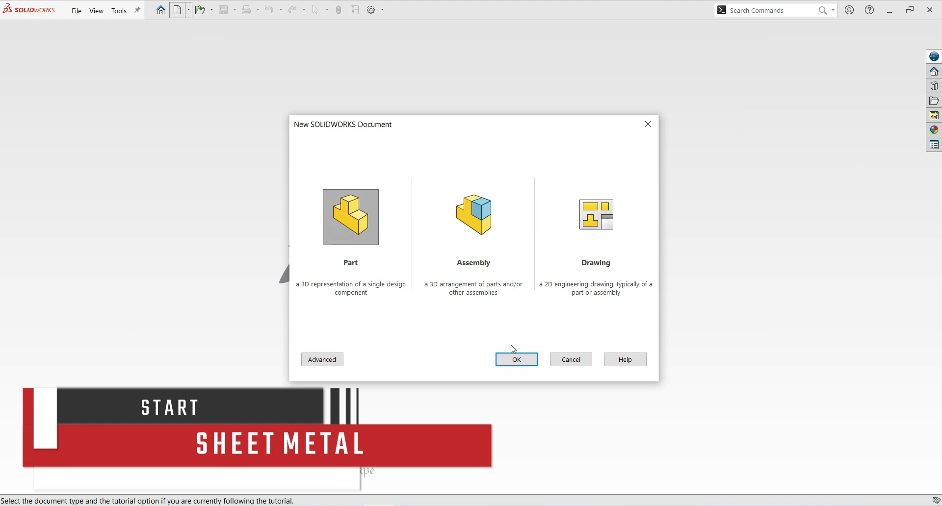
Create a new part document and show the Sheet Metal toolbar, docking it below the graphics area.
left_click(517, 358)
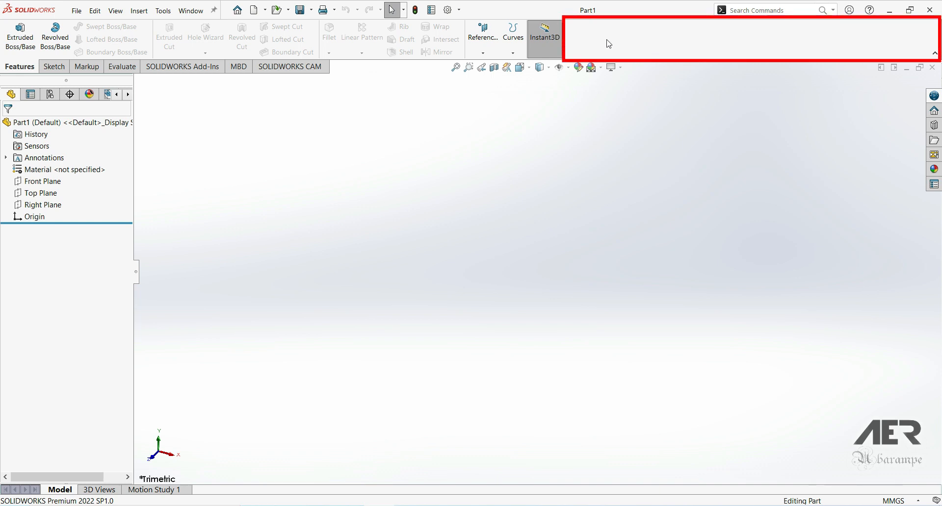
right_click(718, 44)
mouse_move(758, 86)
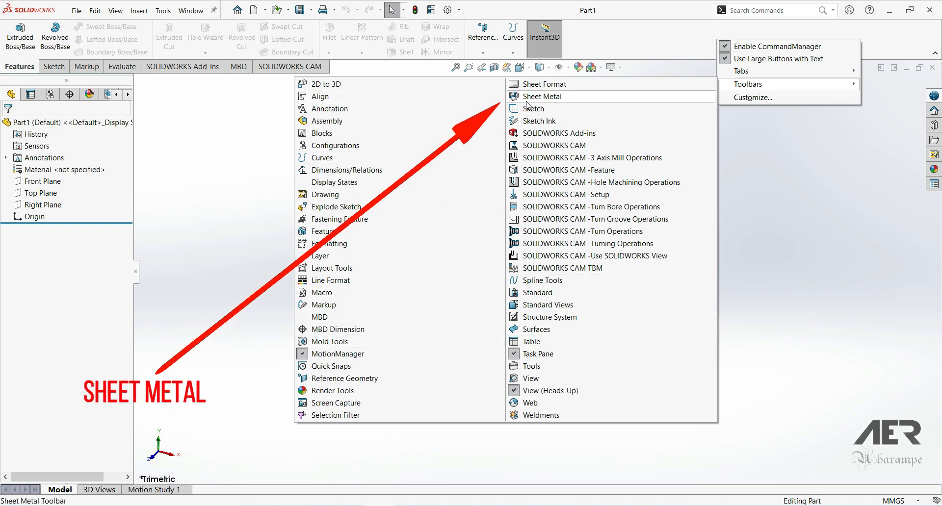
left_click(556, 102)
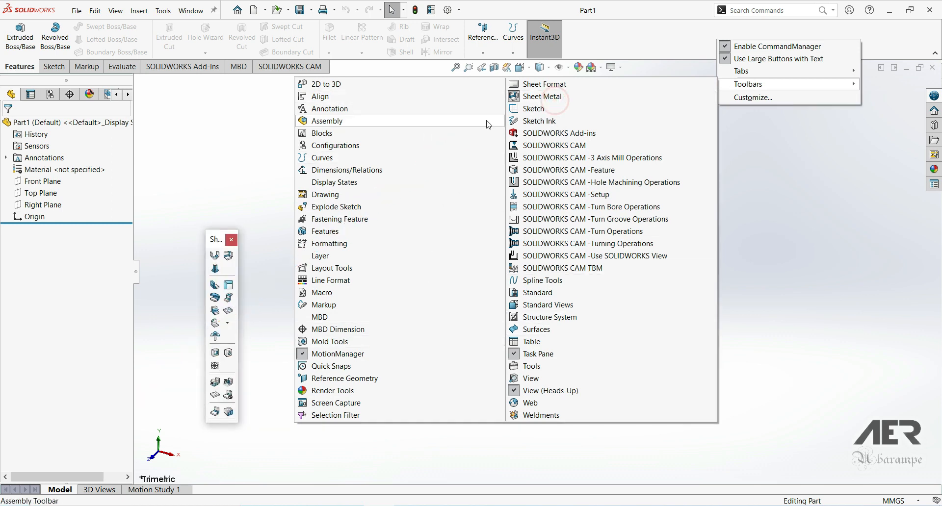
left_click_drag(214, 244, 558, 174)
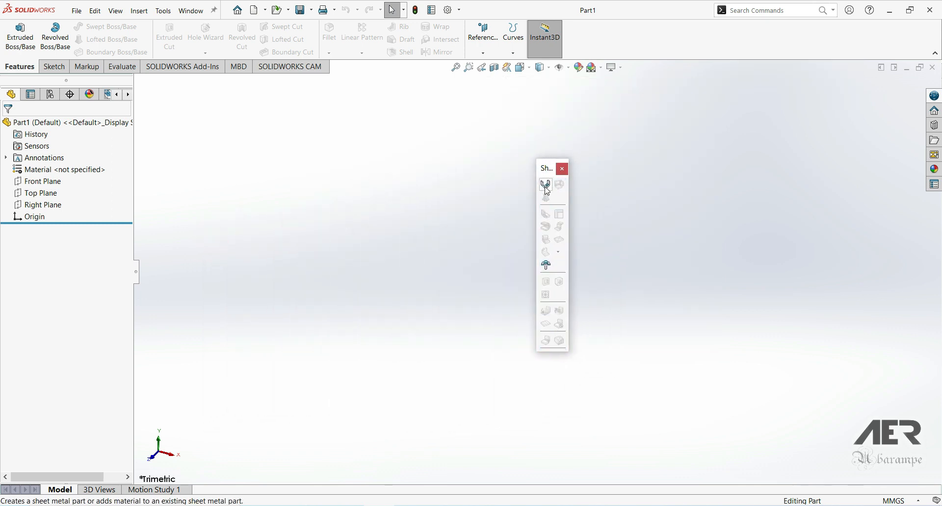
left_click_drag(545, 169, 357, 474)
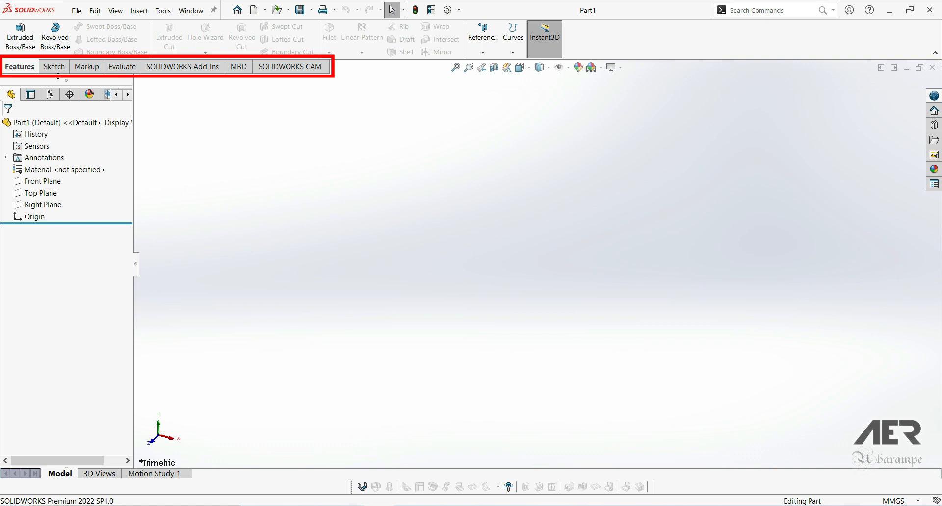
Add the Sheet Metal command set to the CommandManager and switch to it.
right_click(104, 71)
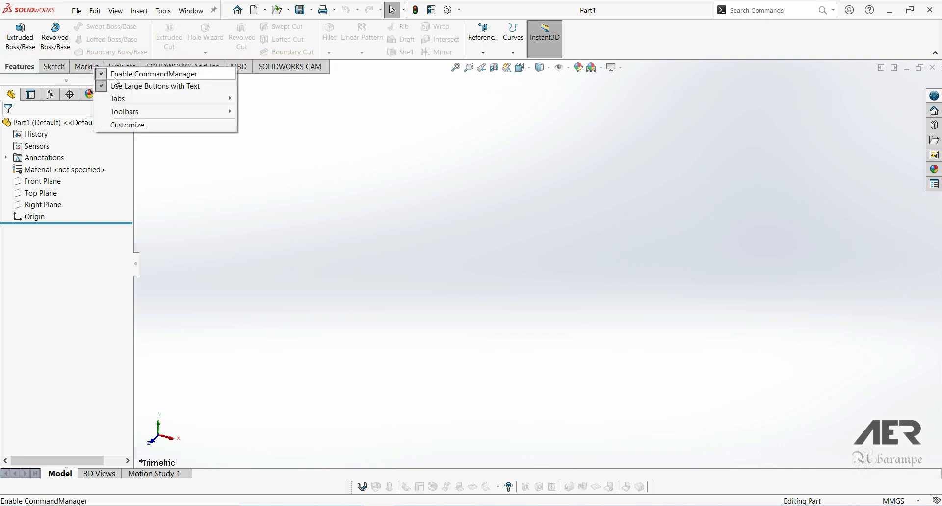
mouse_move(118, 98)
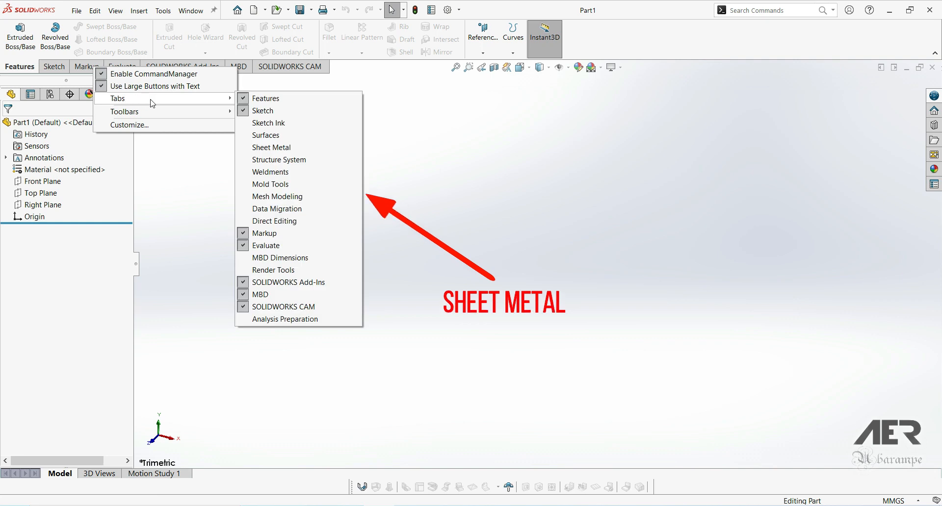
left_click(276, 148)
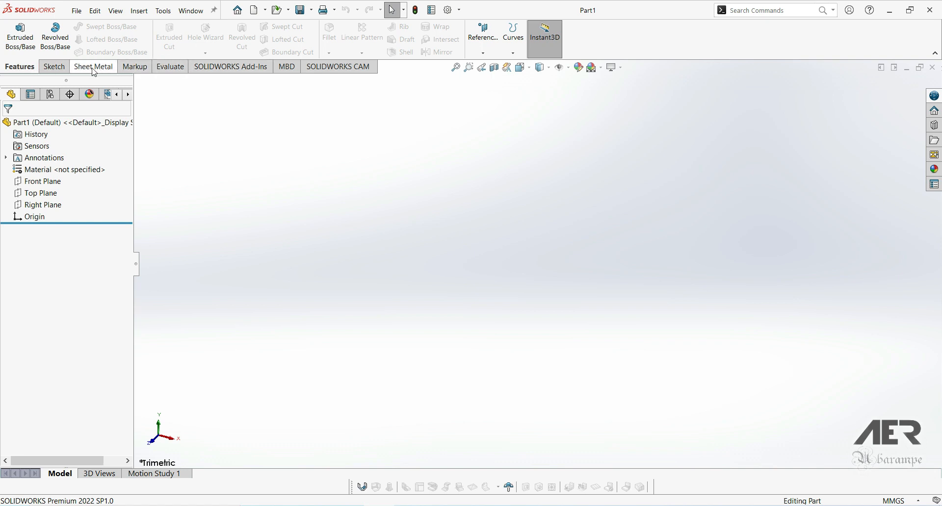
left_click(86, 71)
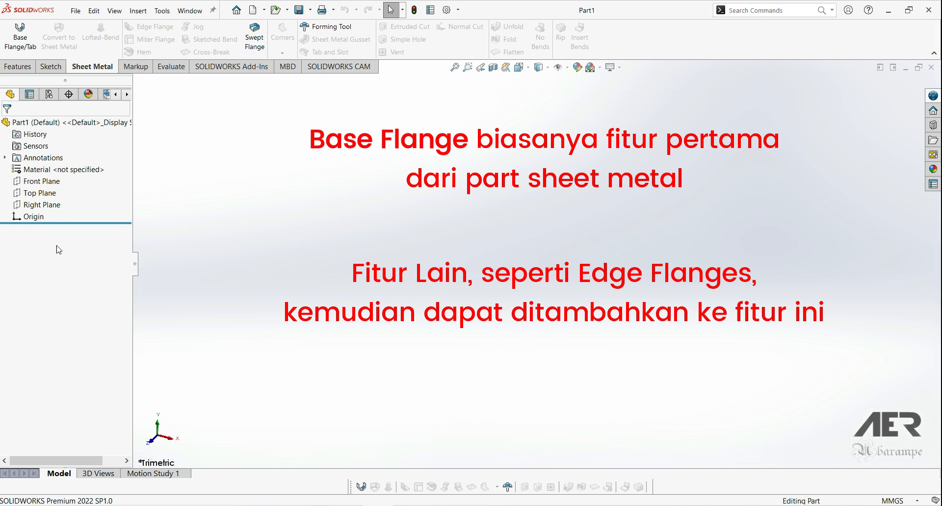
Start a sketch on the Top Plane and draw a center rectangle from the origin, about 183 mm by 109 mm.
left_click(30, 194)
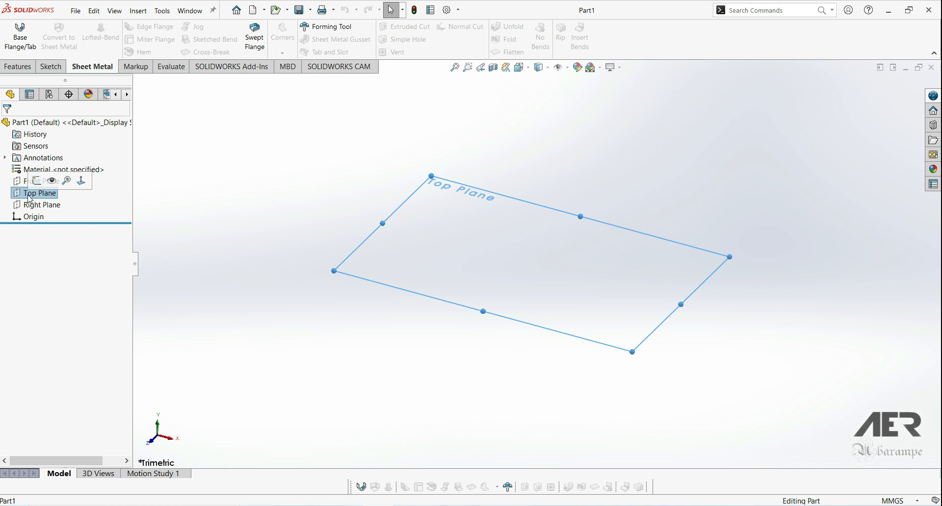
left_click(37, 181)
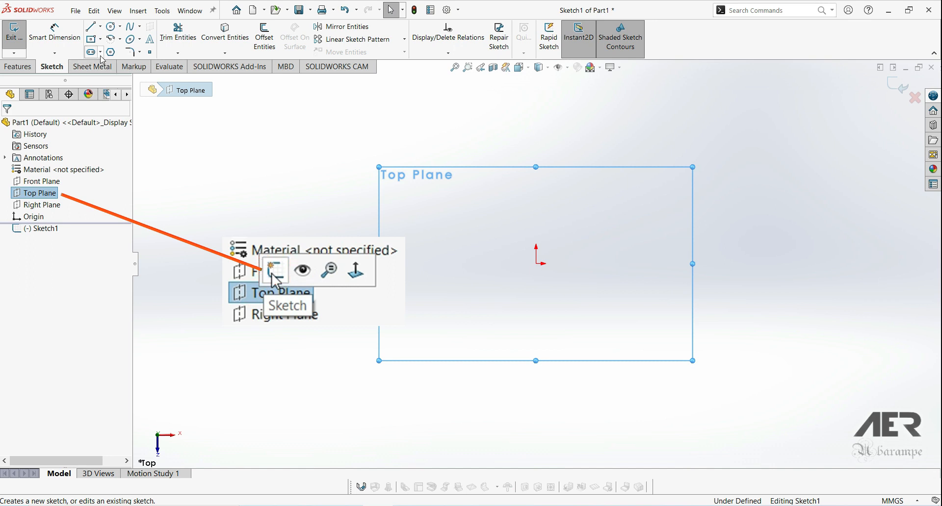
left_click(101, 40)
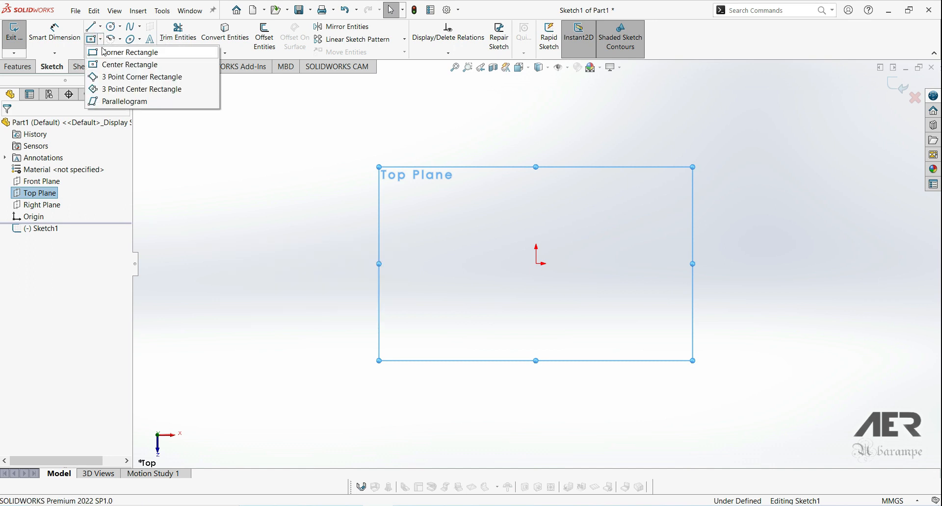
left_click(103, 65)
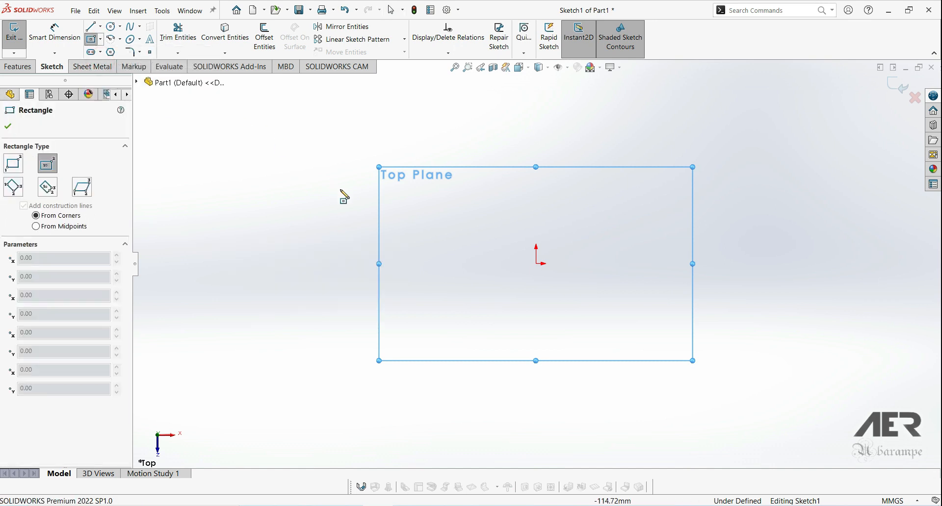
left_click(537, 264)
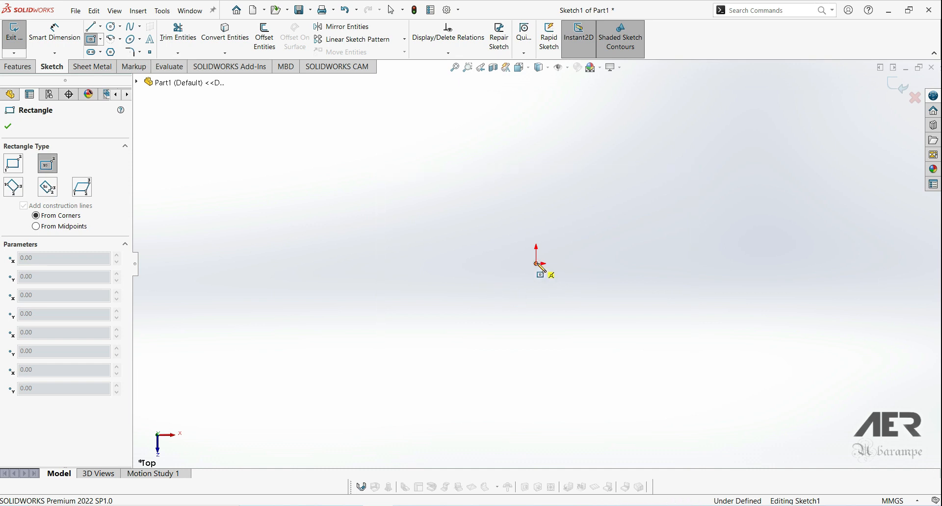
left_click(374, 168)
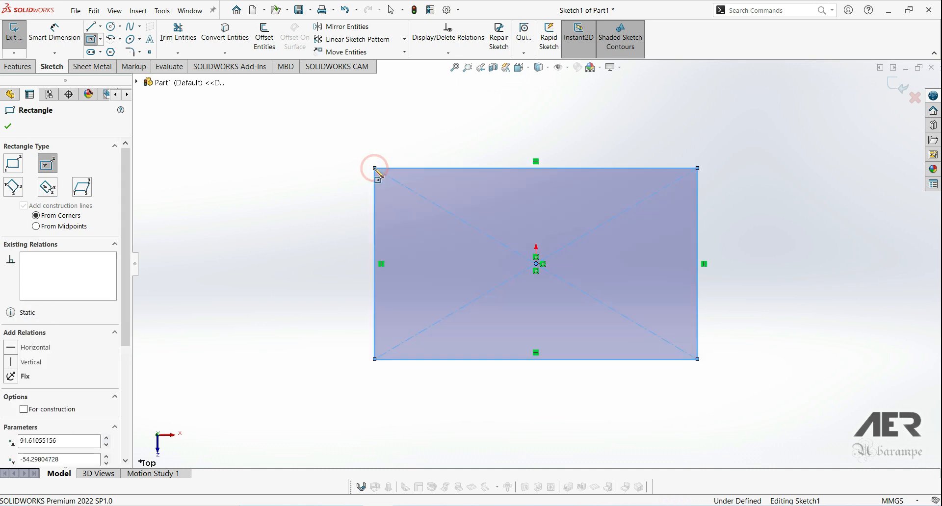
Dimension the rectangle's horizontal edge to 200 mm.
left_click(68, 44)
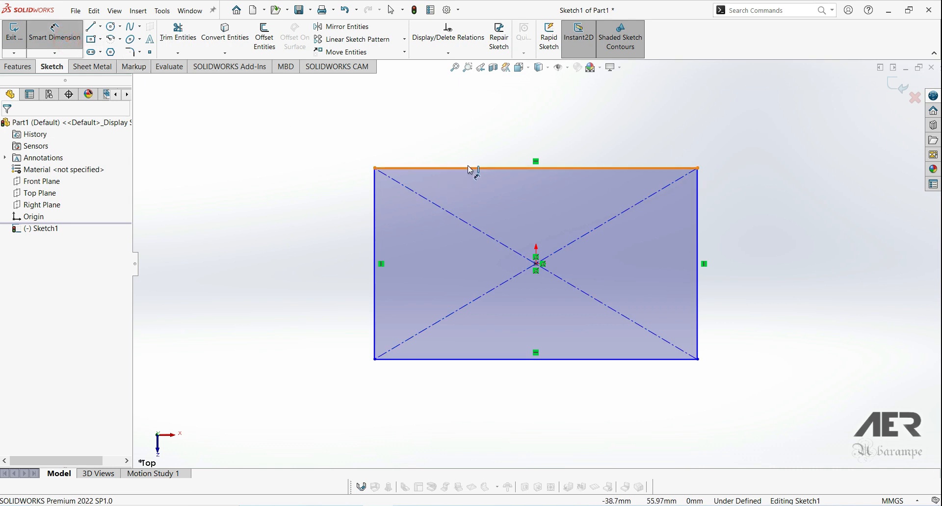
left_click(467, 167)
left_click(488, 136)
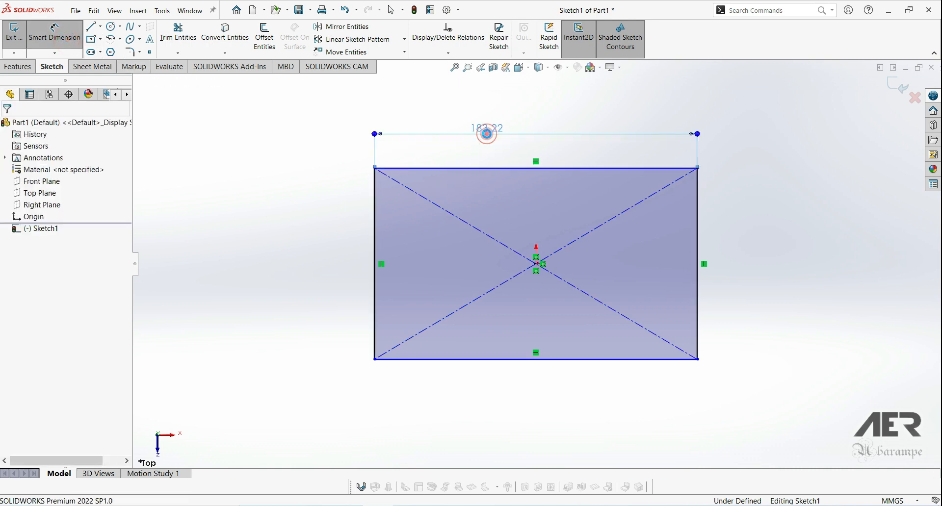
type("200")
key("Return")
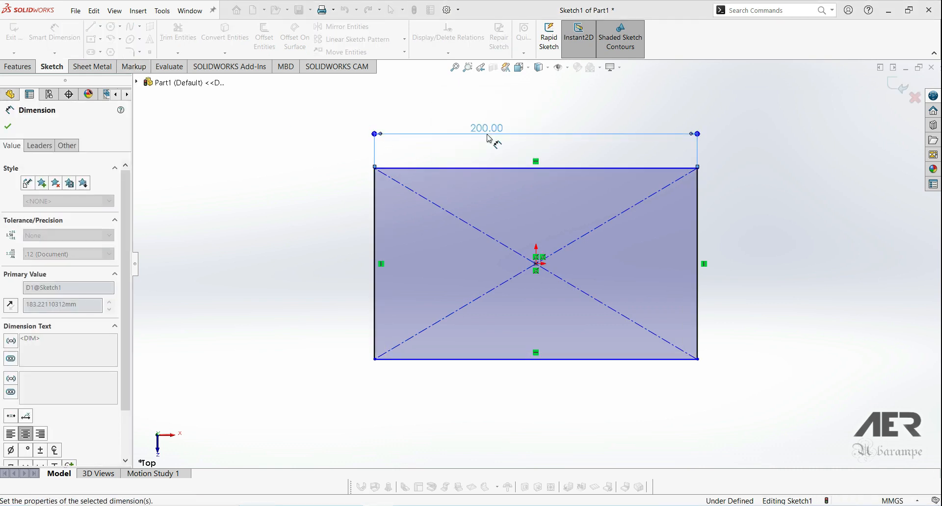
Dimension the rectangle's vertical edge to 100 mm and check that its corner is fully defined.
left_click(375, 244)
left_click(282, 247)
type("100")
key("Return")
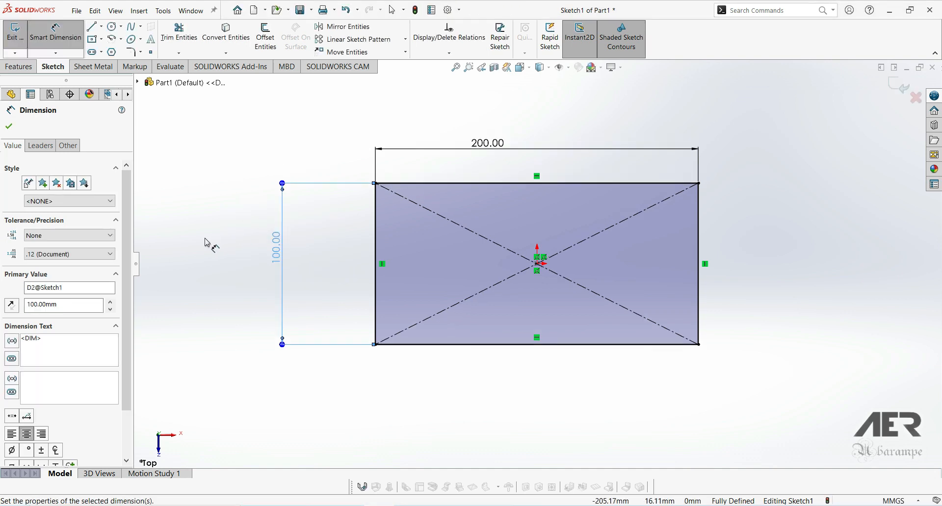
left_click(9, 126)
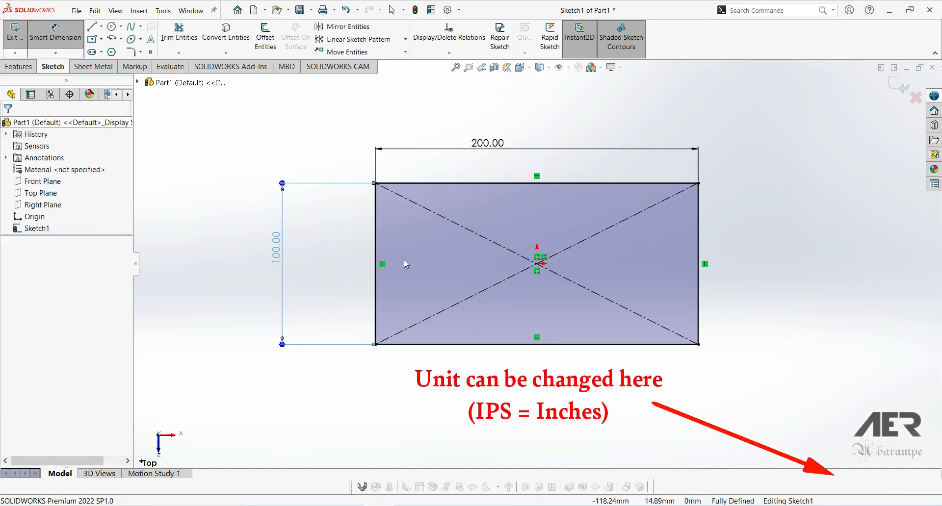
key("Escape")
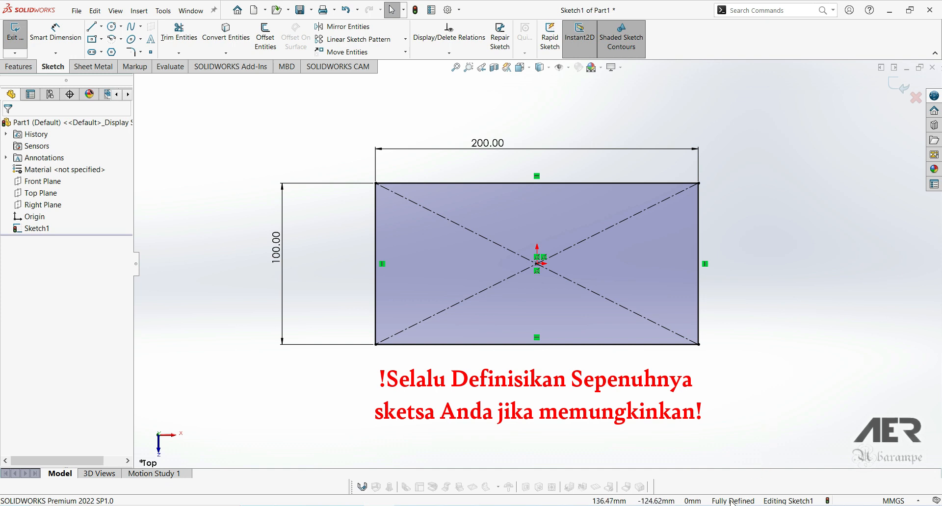
left_click(698, 344)
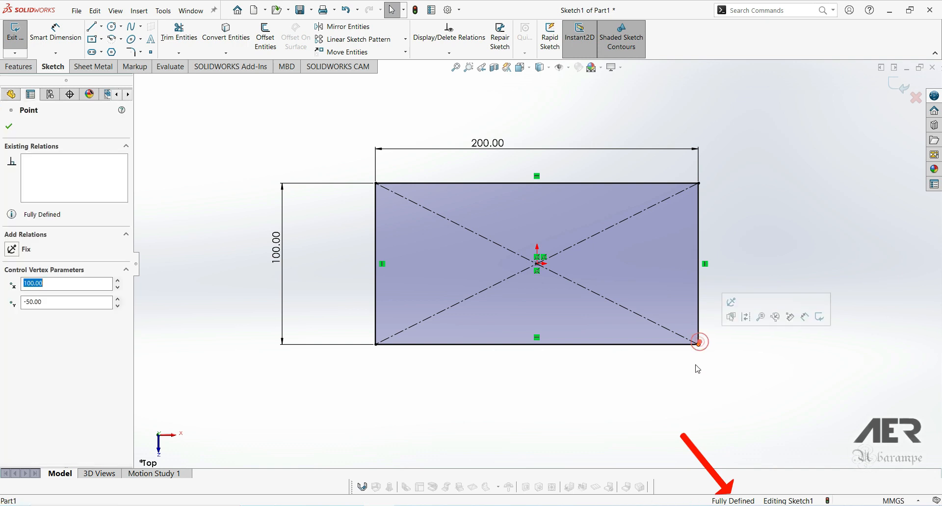
left_click(669, 380)
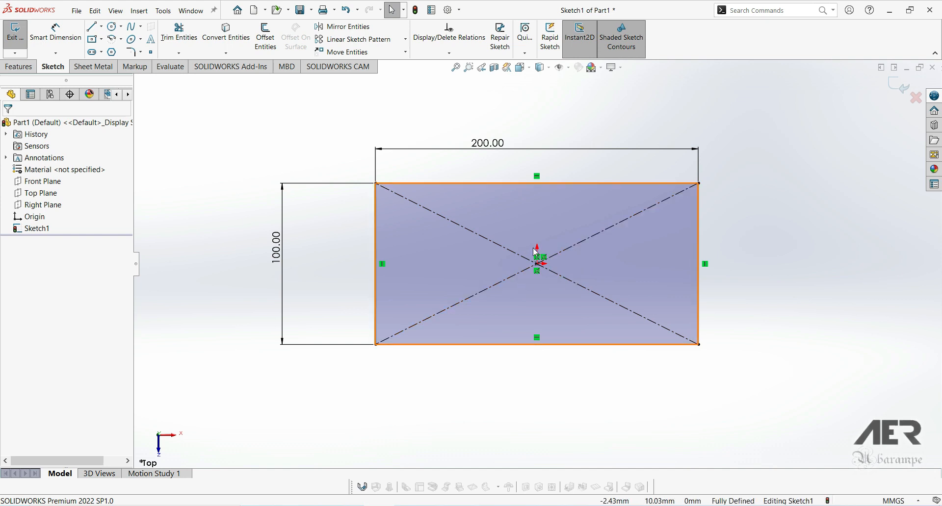
Close the sketch and create a Base Flange from the rectangle with a thickness of 1 mm.
left_click(889, 86)
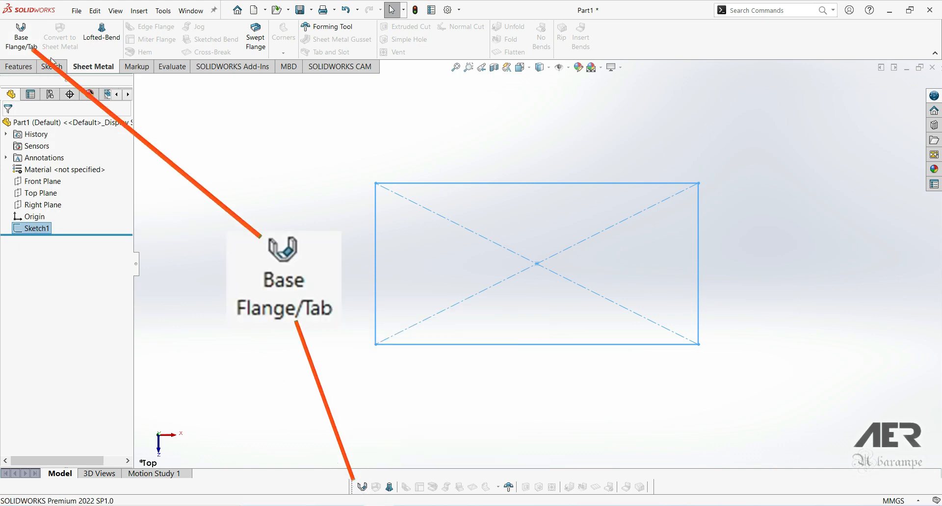
left_click(21, 37)
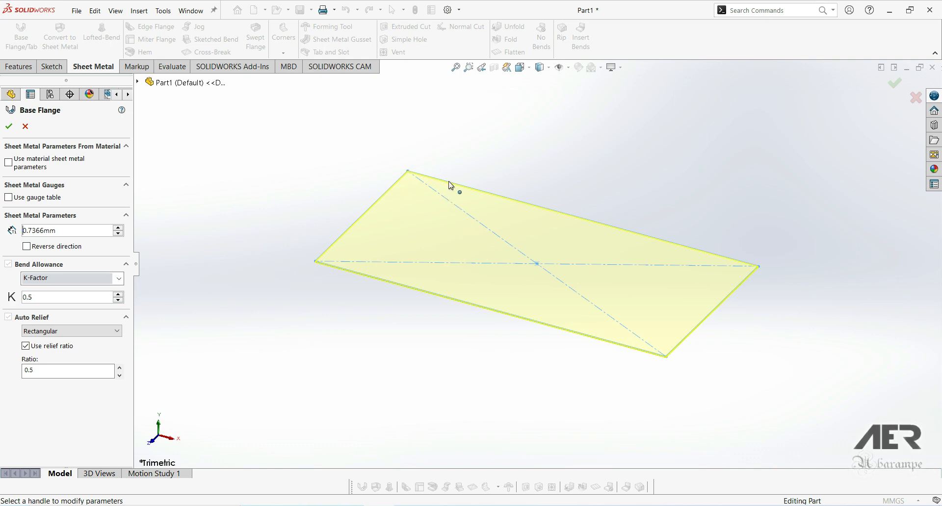
left_click(473, 191)
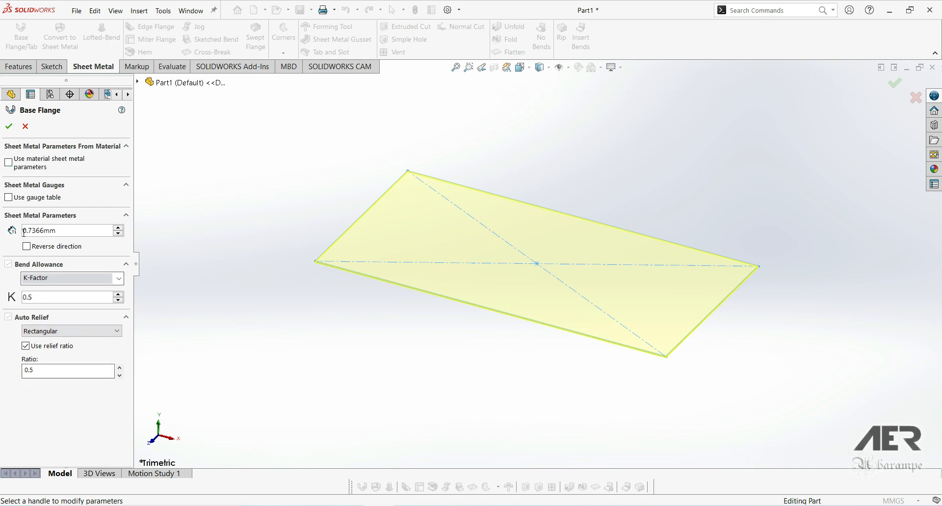
double_click(93, 231)
type("1")
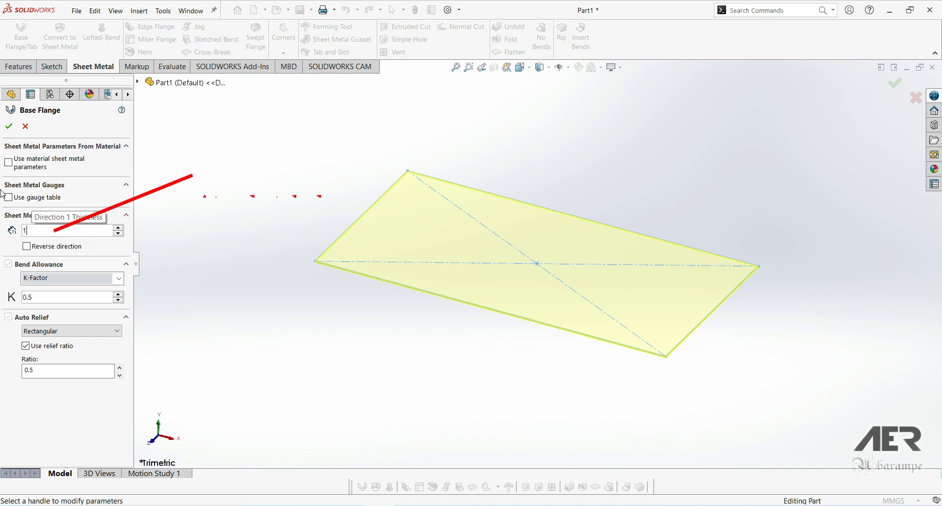
key("Return")
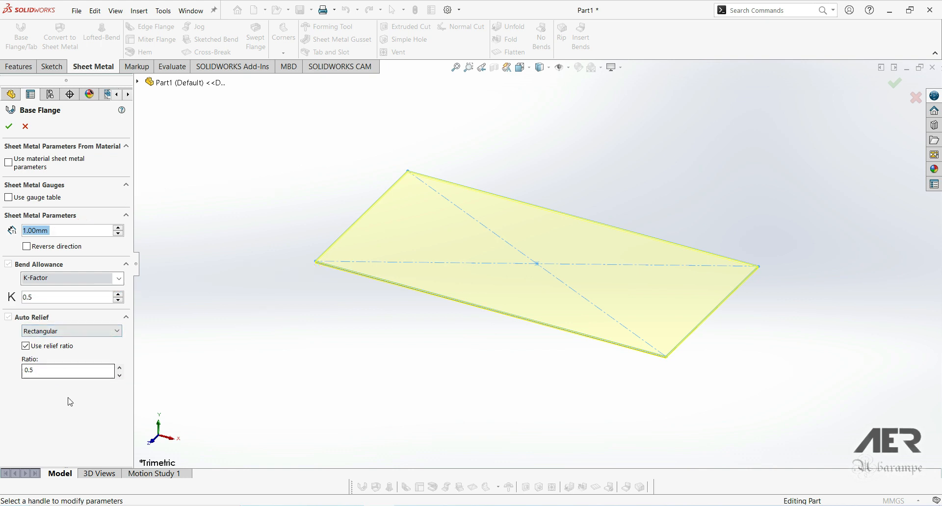
left_click(8, 126)
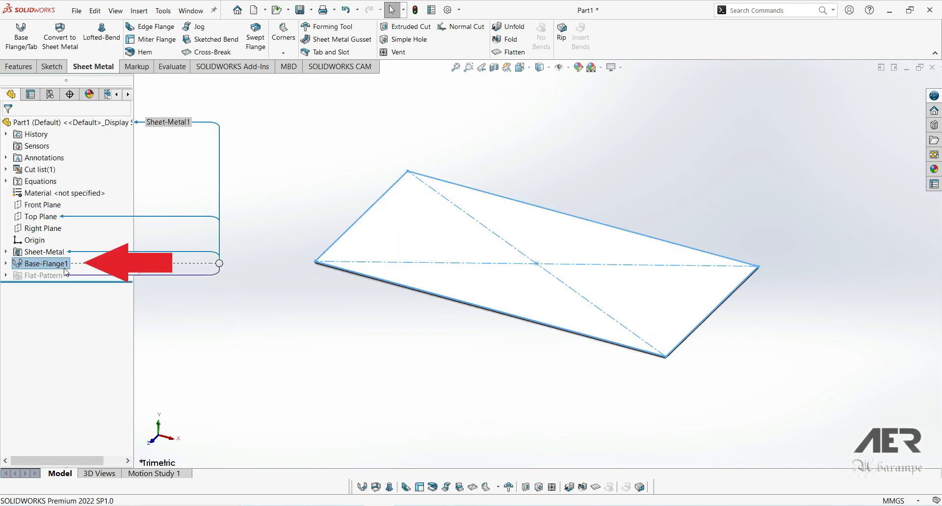
Open the base flange's definition to review its sheet metal parameters and close it without changes.
left_click(40, 263)
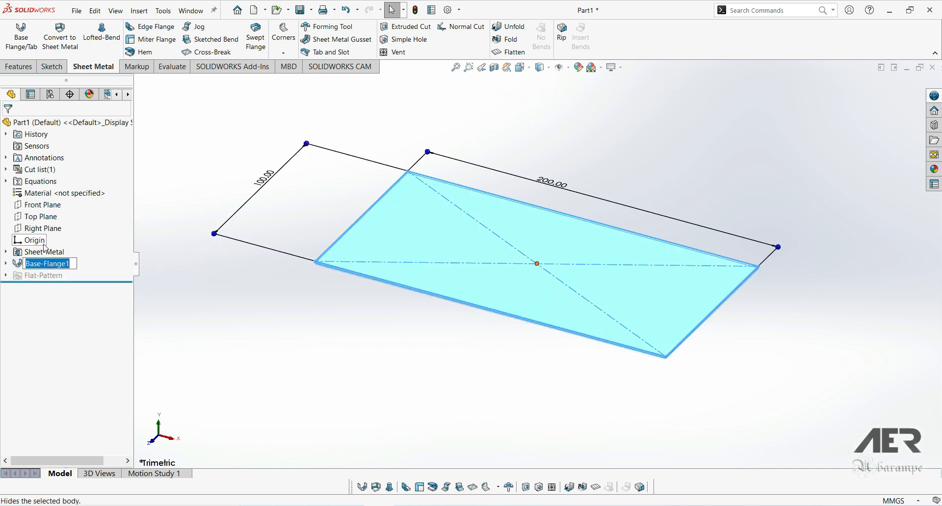
left_click(94, 264)
left_click(20, 262)
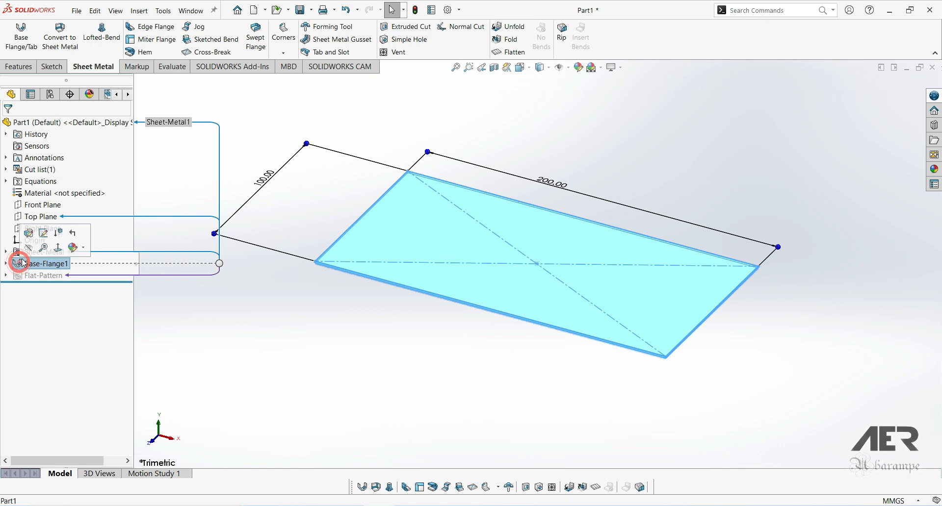
left_click(28, 236)
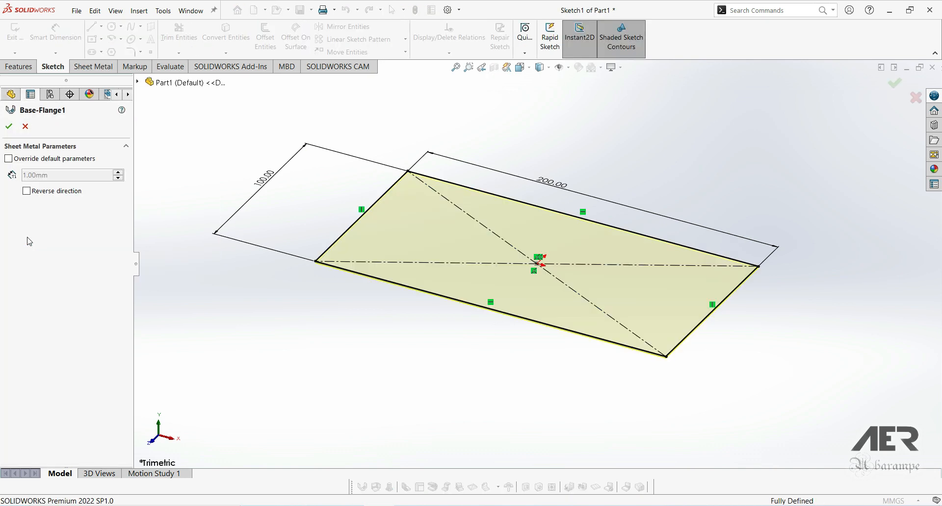
left_click(25, 126)
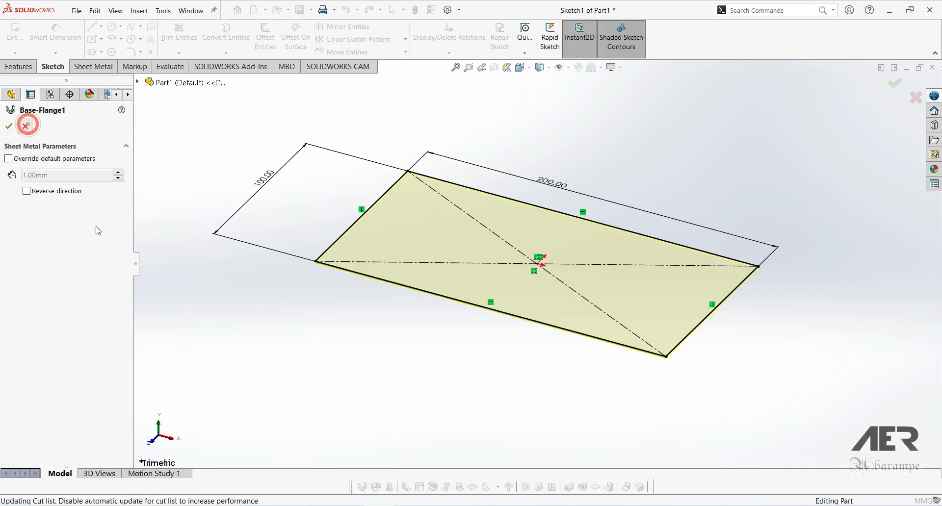
Examine the contents of the Flat-Pattern folder, the cut list and the base flange in the feature tree.
mouse_move(30, 253)
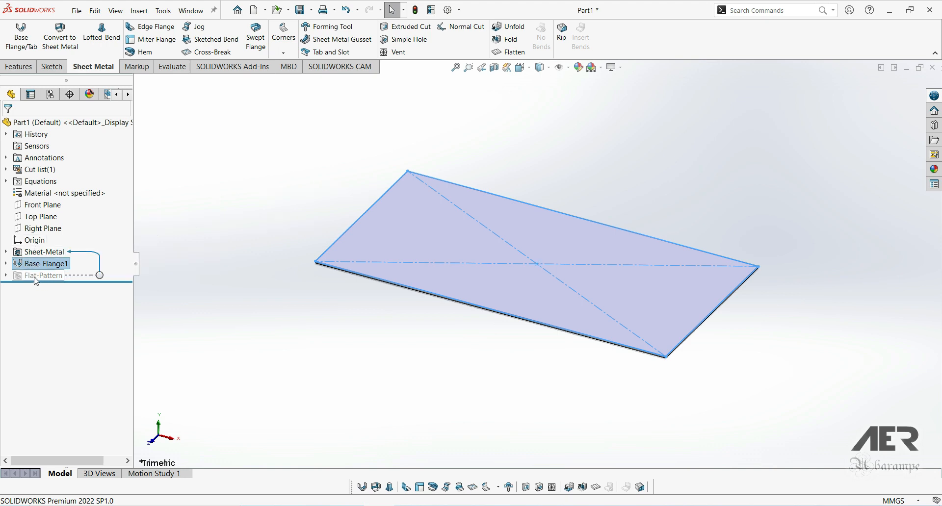
left_click(6, 275)
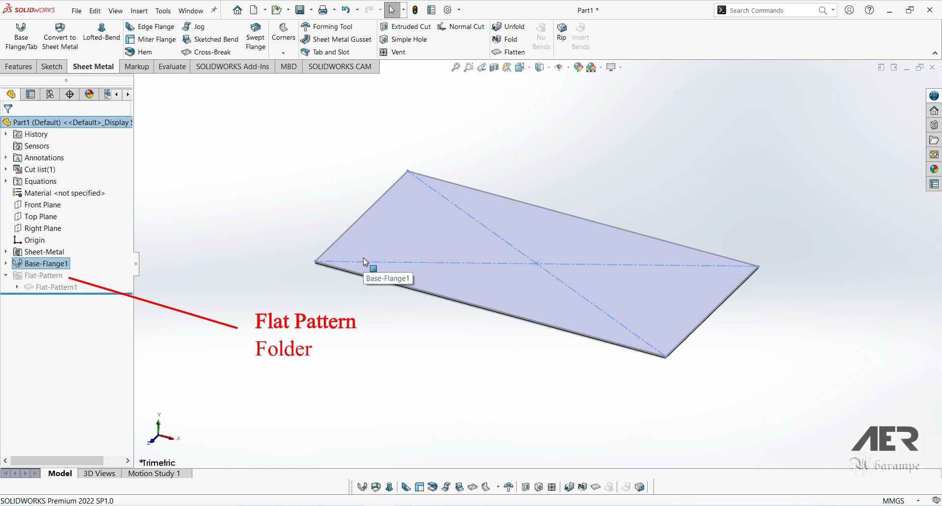
left_click(54, 287)
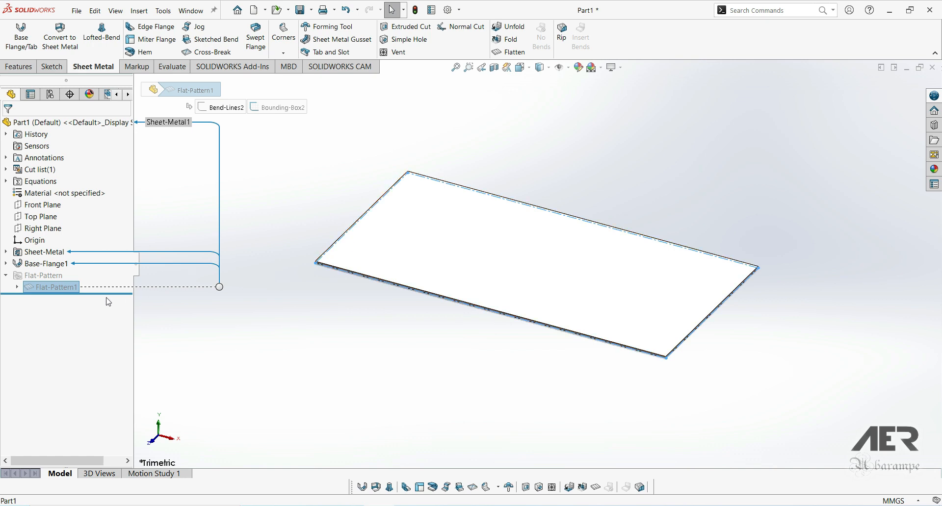
left_click(6, 169)
left_click(46, 182)
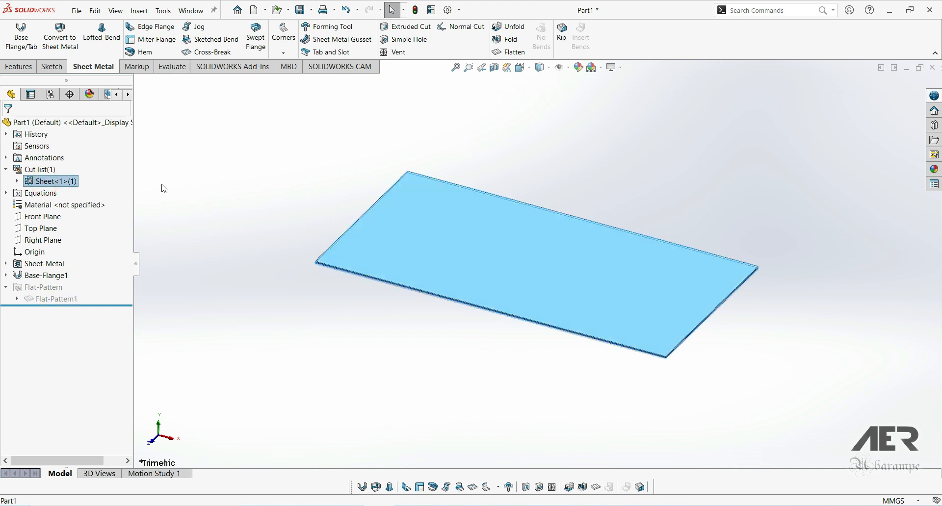
left_click(6, 170)
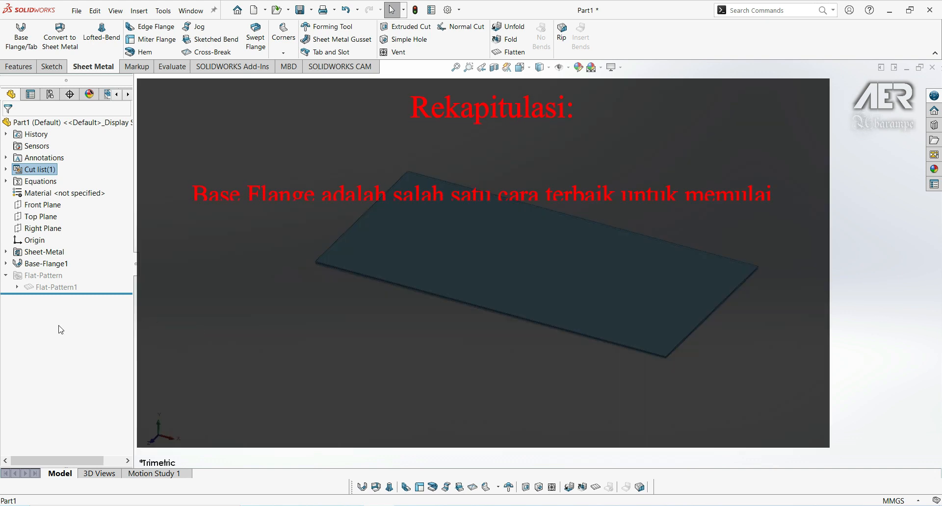
left_click(7, 265)
mouse_move(49, 263)
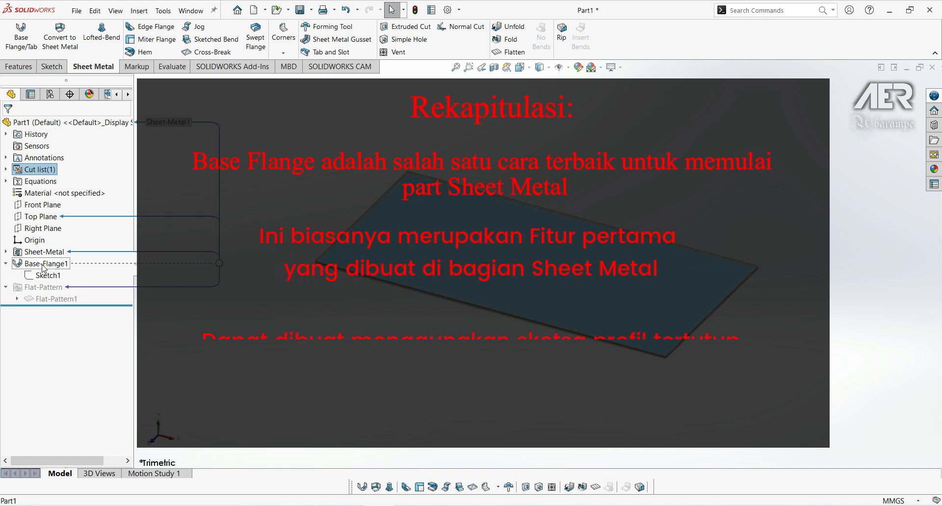